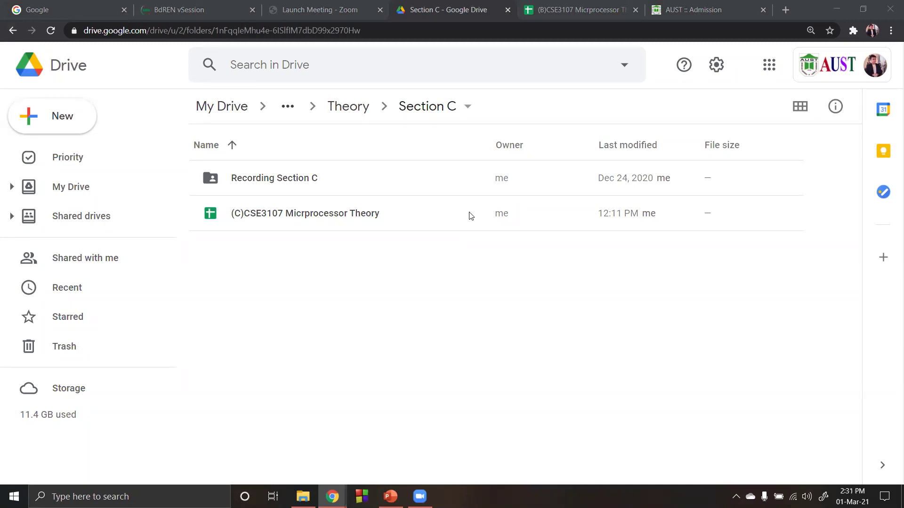
- Open the (A)CSE3107 Micrprocessor Theory spreadsheet from the Section A folder inside the Theory folder
left_click(13, 30)
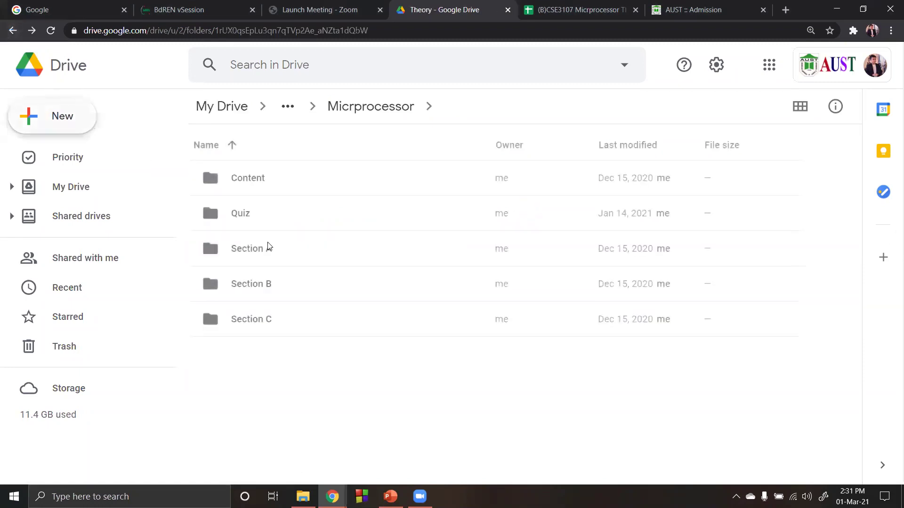
double_click(268, 251)
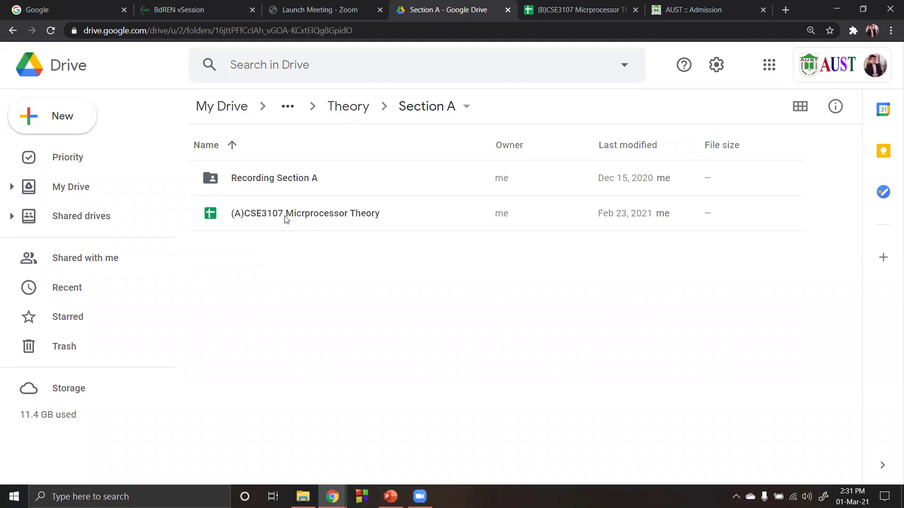
double_click(287, 215)
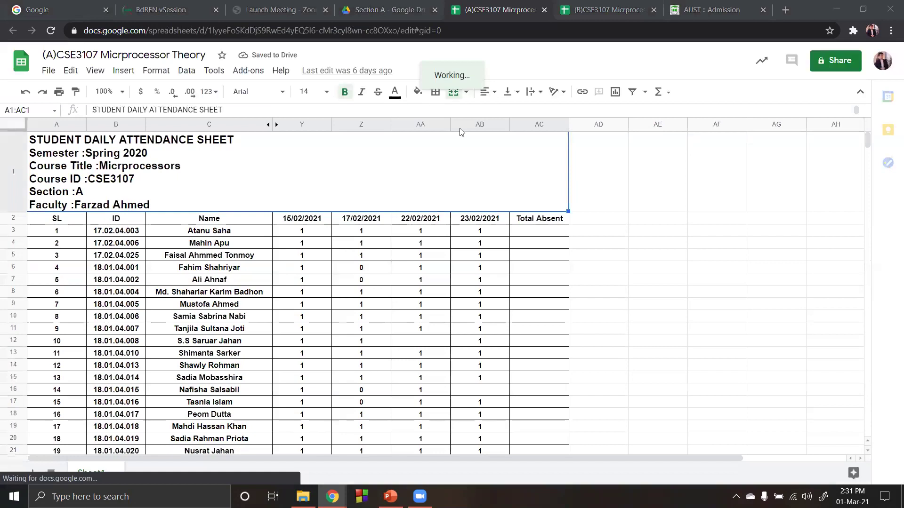
- Insert a column before Total Absent and enter 01/03/2021 as its header in AC2
left_click(542, 221)
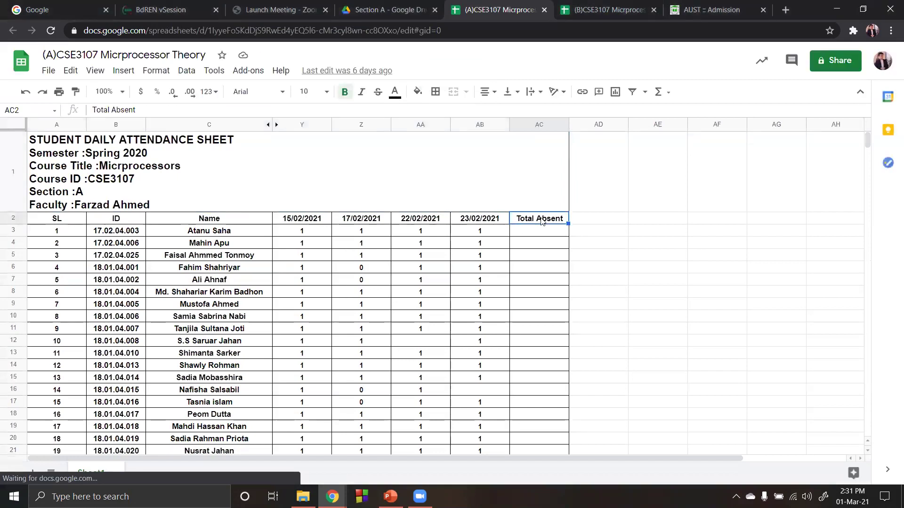
right_click(542, 221)
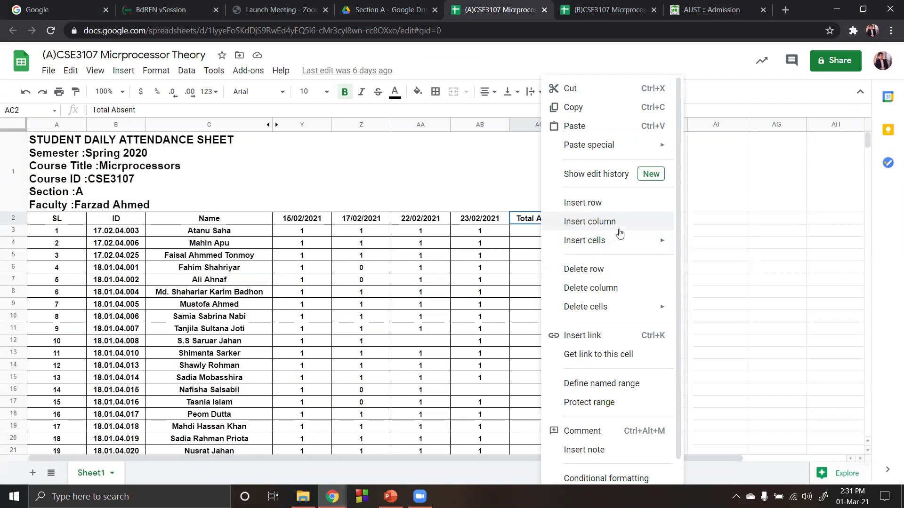
left_click(590, 221)
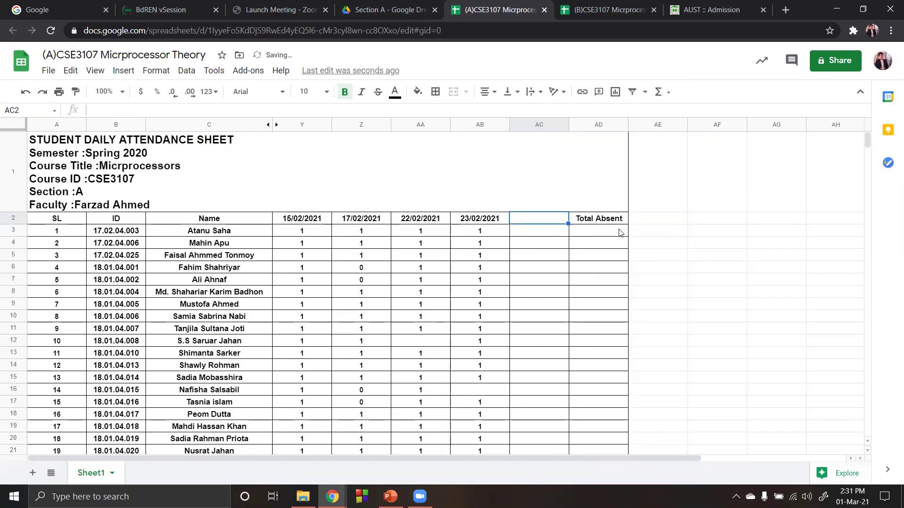
type("01/-")
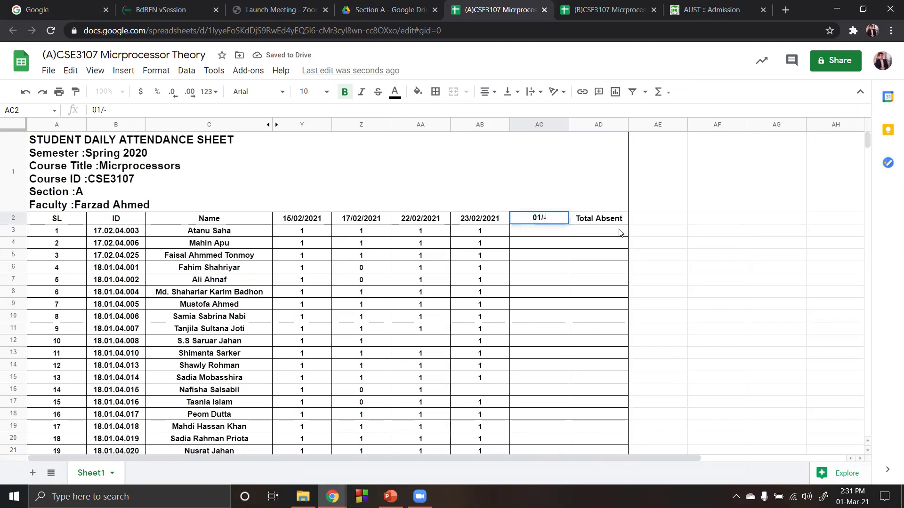
key("BackSpace")
type("030")
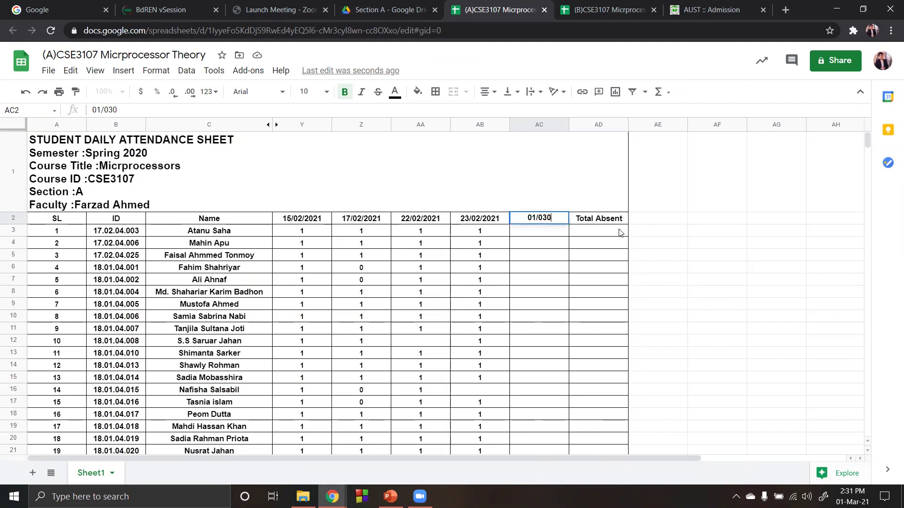
key("BackSpace")
type("/2021")
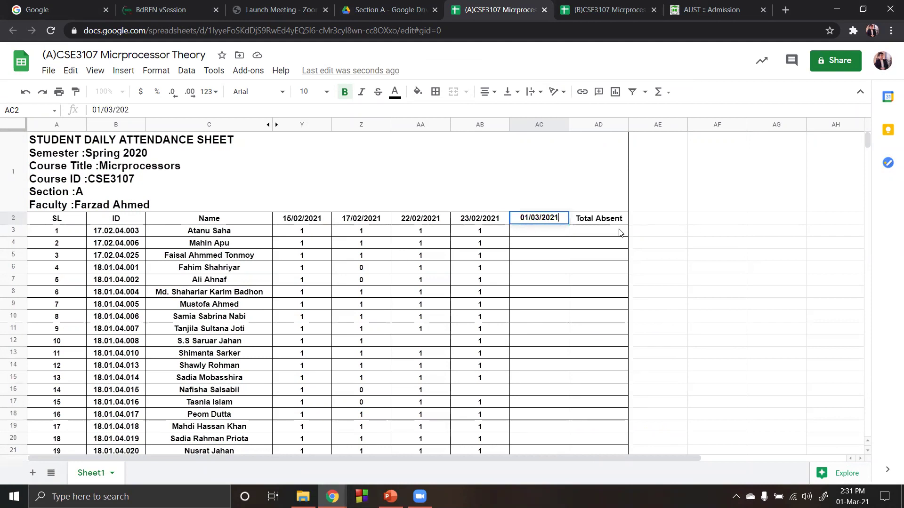
key("Return")
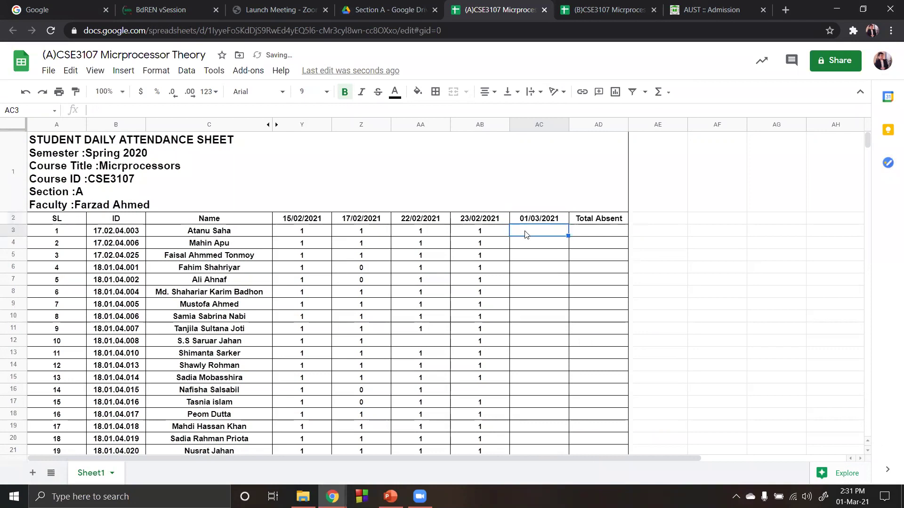
- Enter 1 in the 01/03/2021 column for the students with serials 1 to 7
type("1")
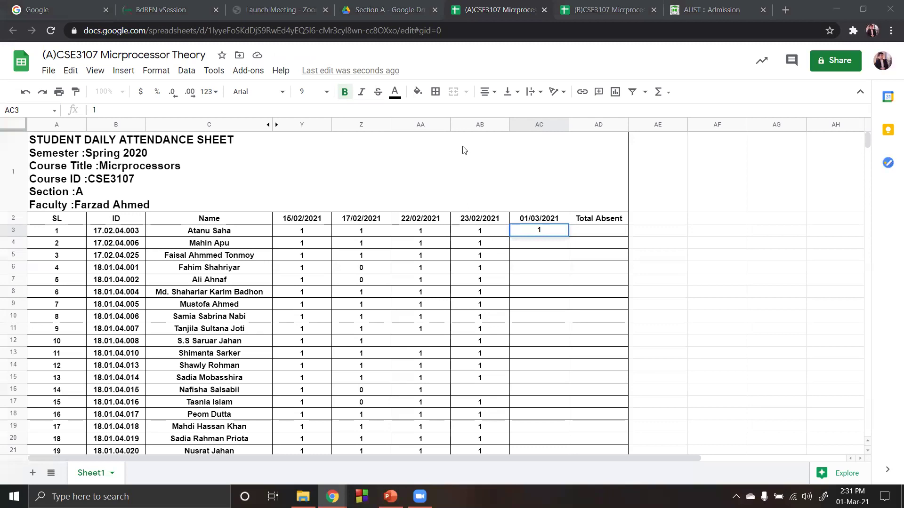
left_click(542, 251)
type("1")
key("Return")
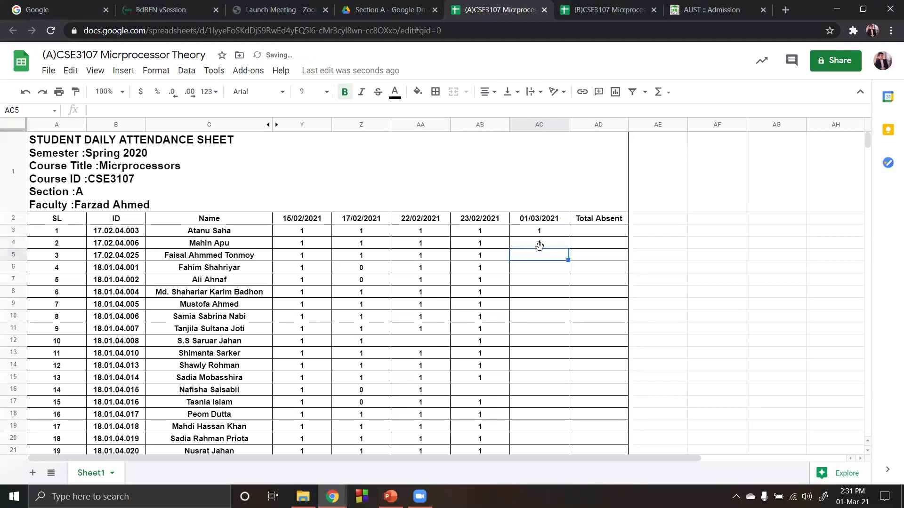
type("1")
key("Return")
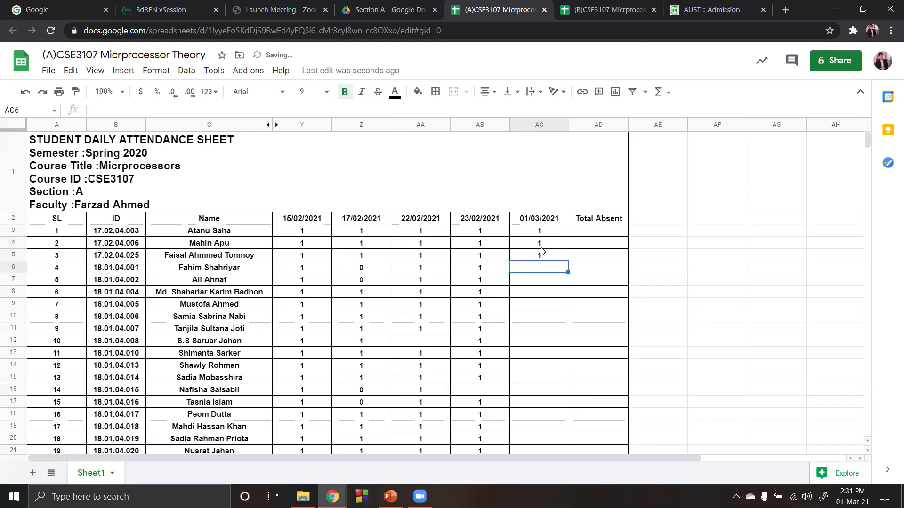
type("1")
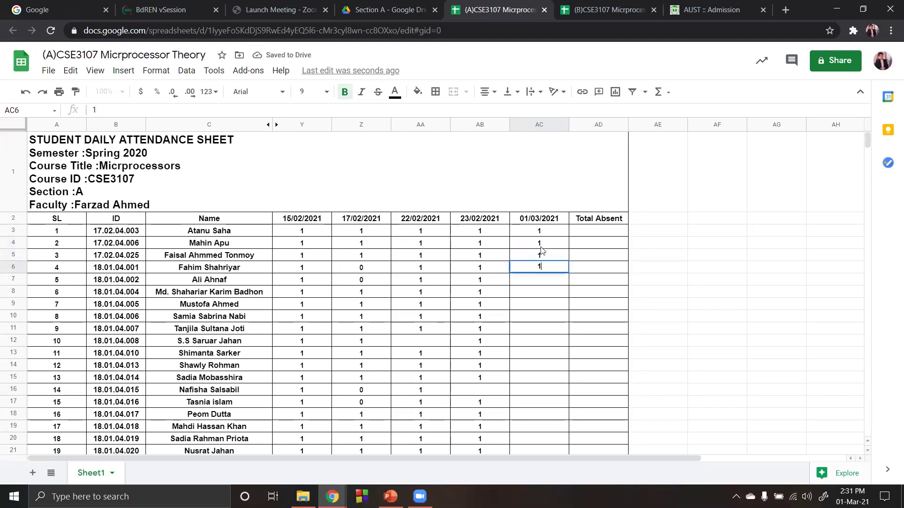
key("Return")
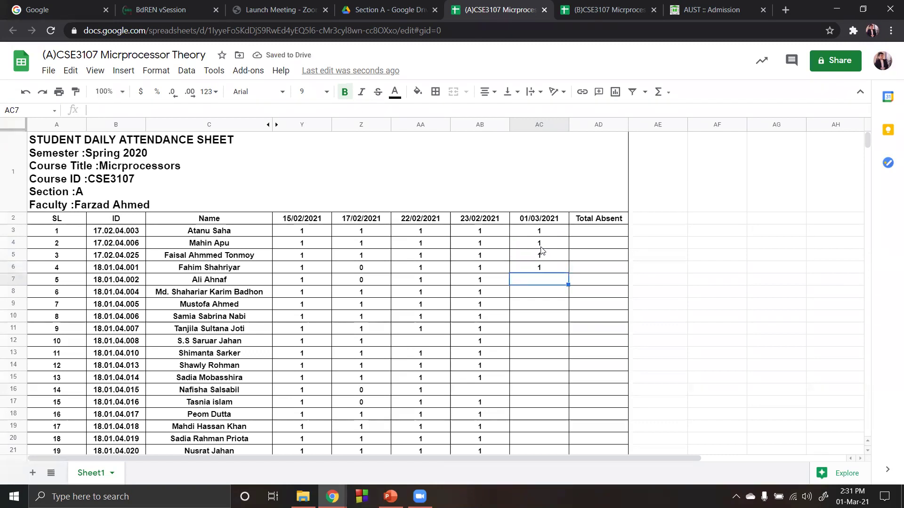
type("1")
key("Return")
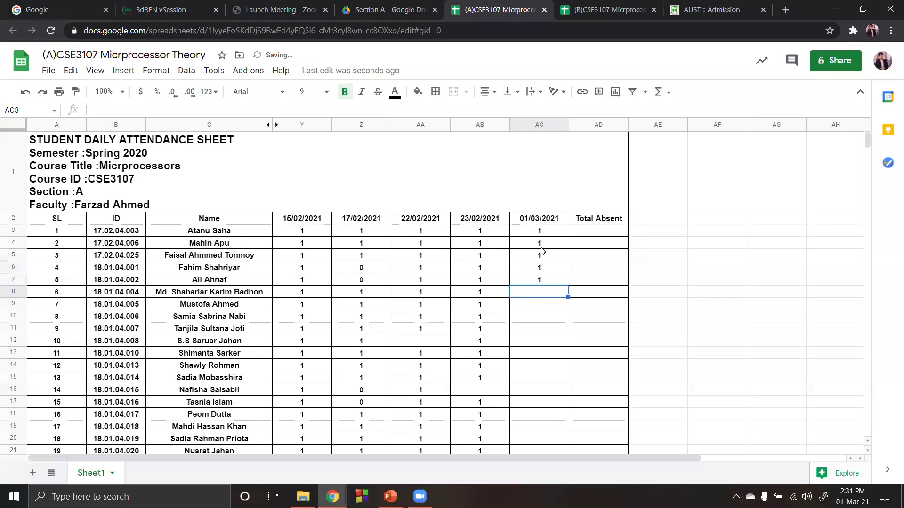
type("1")
key("Return")
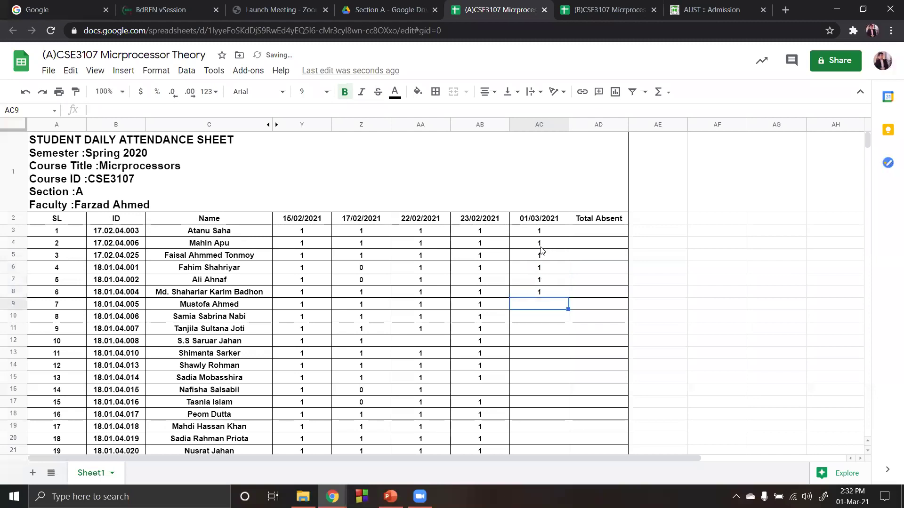
type("1")
key("Return")
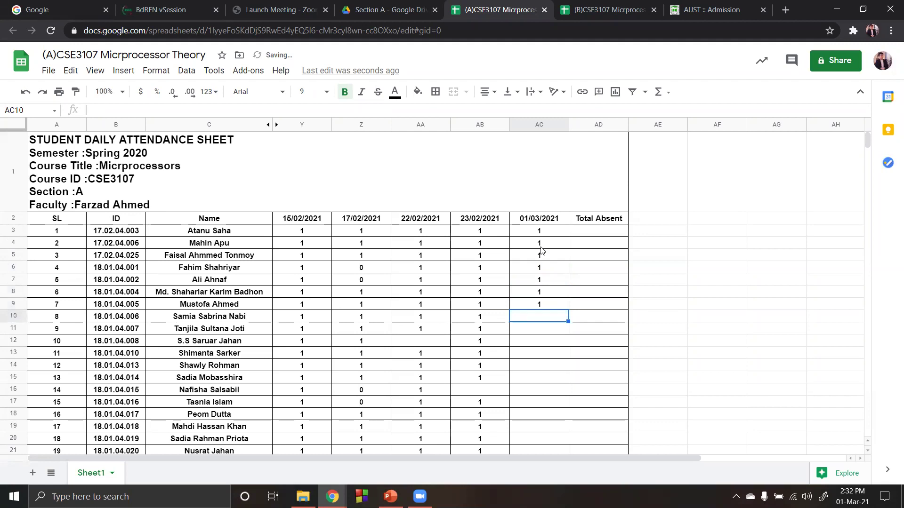
- Skip serial 8 and enter 1 in the 01/03/2021 column for serials 9 to 13
key("Down")
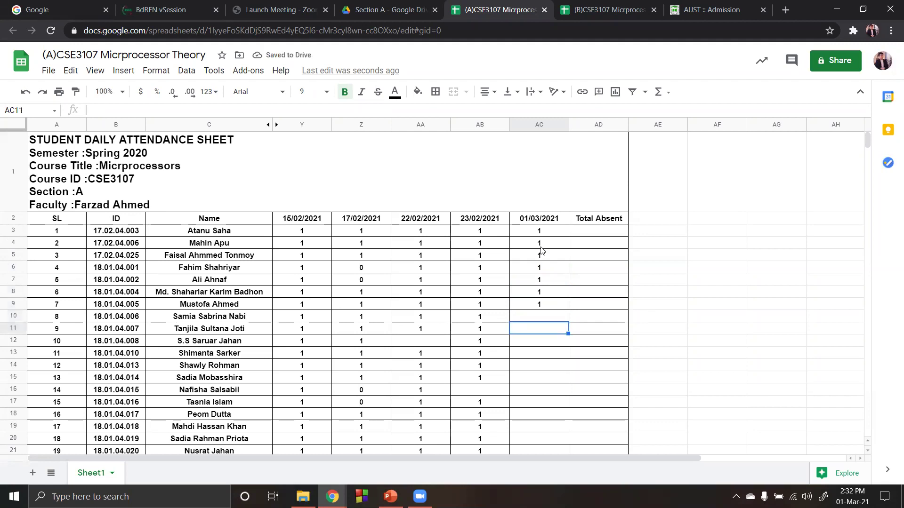
type("1")
key("Return")
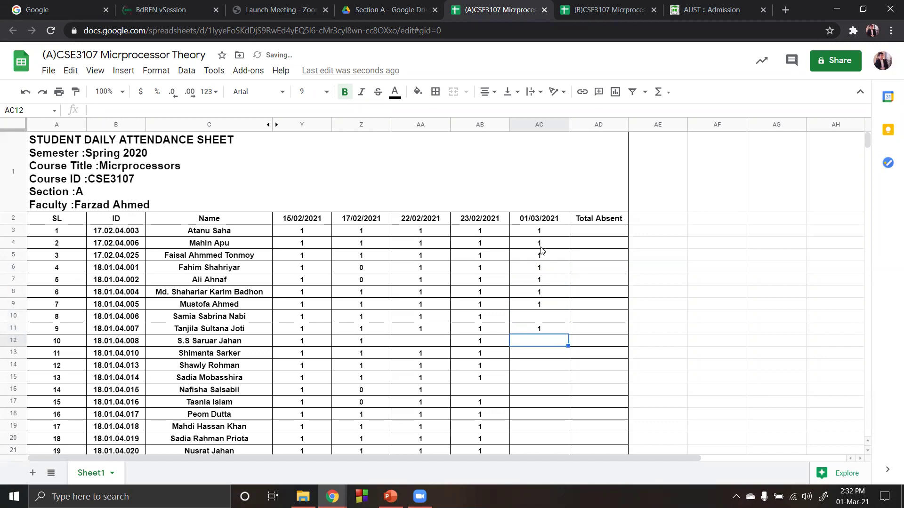
type("1")
key("Return")
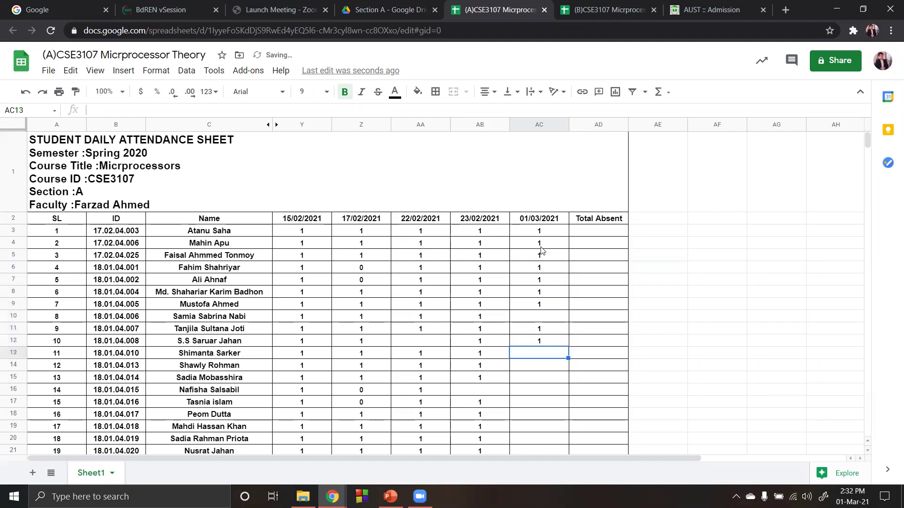
type("1")
key("Return")
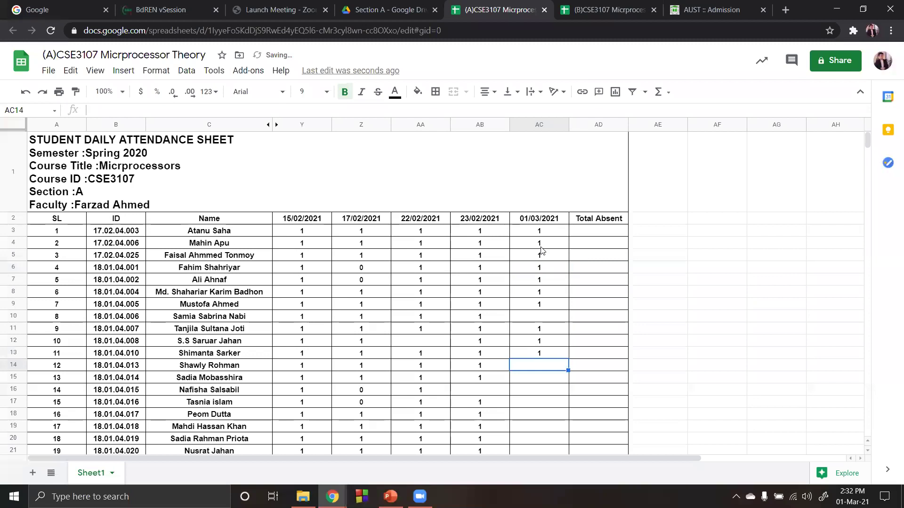
type("1")
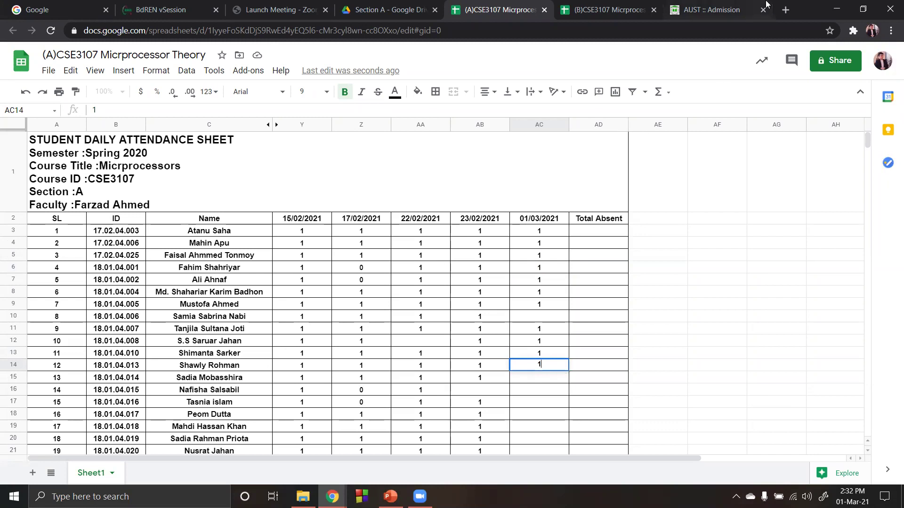
left_click(540, 381)
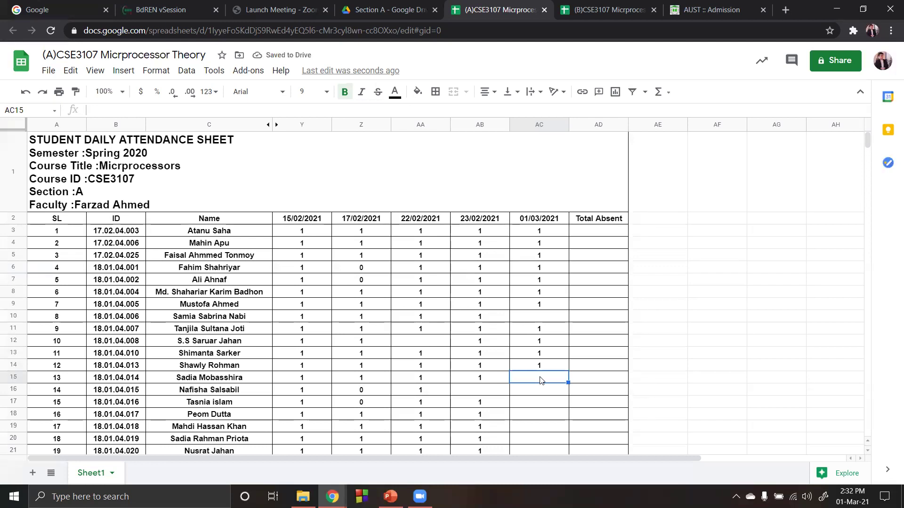
type("1")
- Go back to the skipped serial 8 and enter 1 in its 01/03/2021 cell
key("Up")
key("Up")
key("Up")
key("Up")
key("Up")
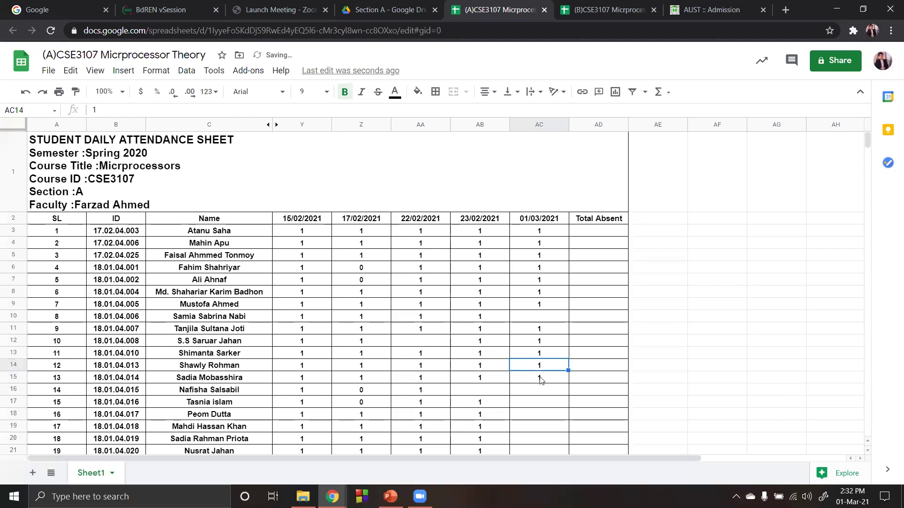
type("1")
key("Down")
- Leave serial 14 blank and enter 1 in the 01/03/2021 column for serials 15 to 20
key("Down")
key("Down")
key("Down")
key("Down")
key("Down")
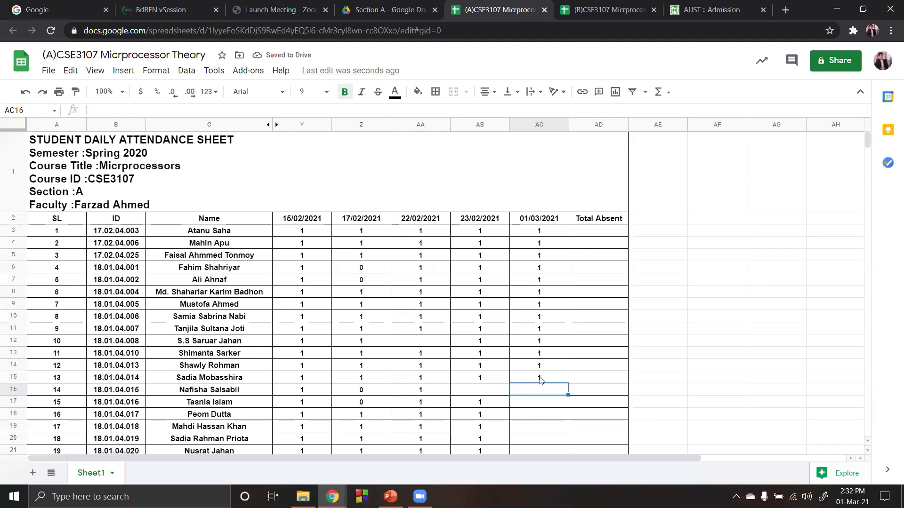
key("Down")
type("1")
key("Down")
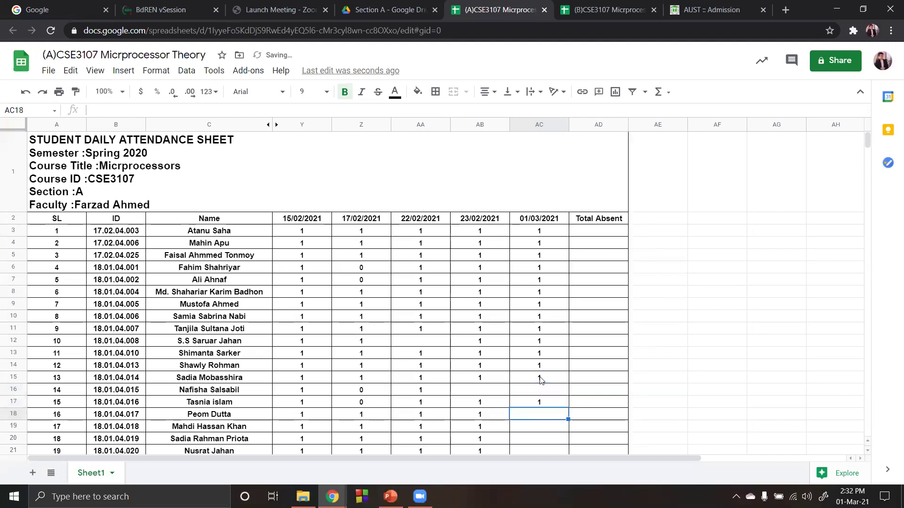
type("1")
key("Return")
type("1")
key("Return")
type("1")
key("Return")
type("1")
key("Return")
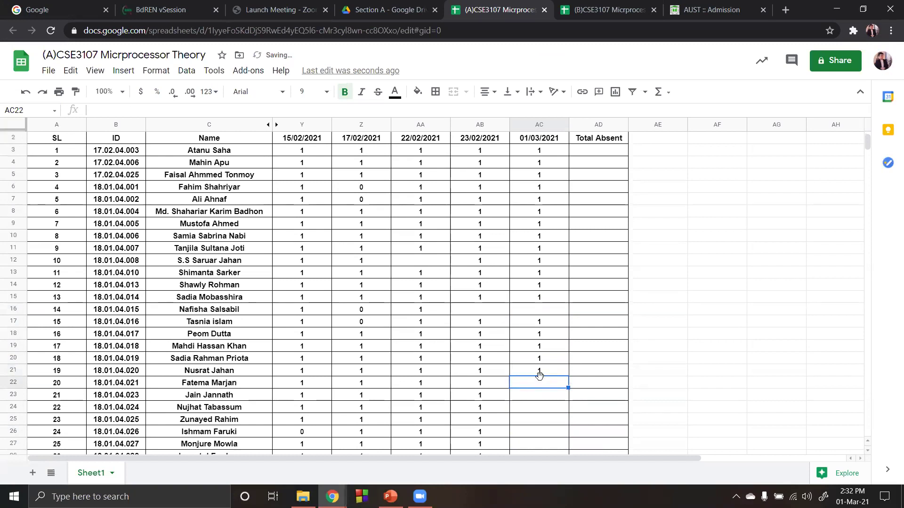
key("Down")
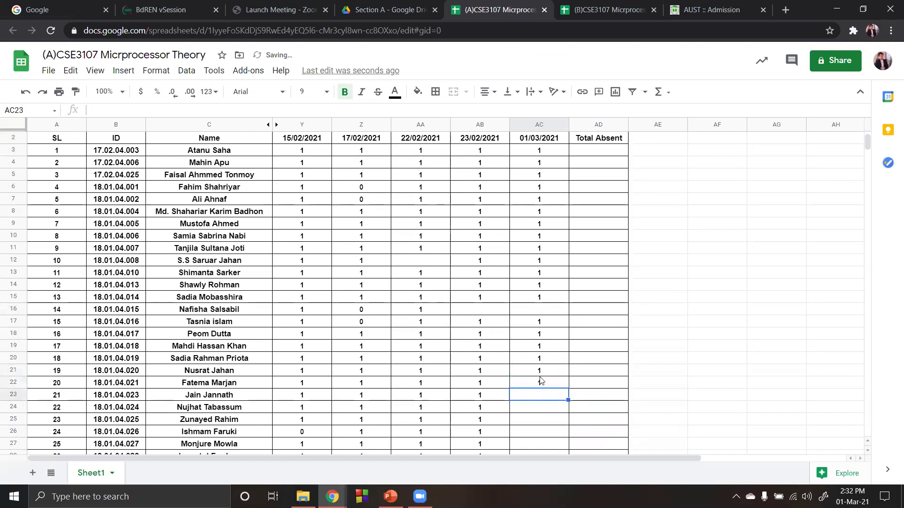
- Enter 1 in the 01/03/2021 column for serials 21 to 26, and leave serial 27 blank
type("1")
key("Return")
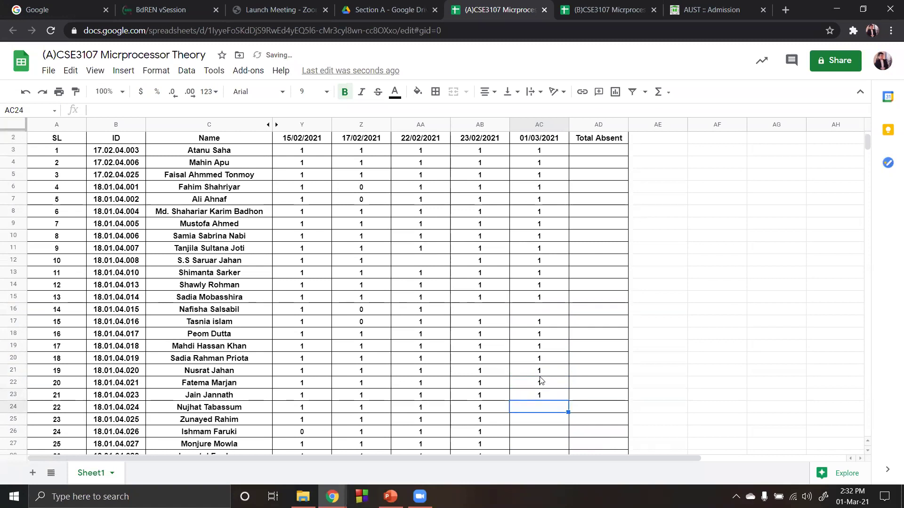
type("1")
key("Return")
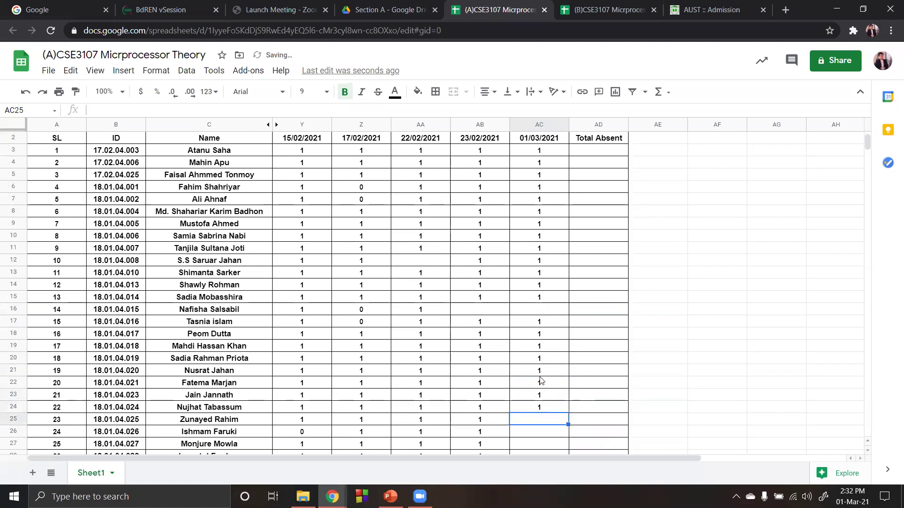
type("1")
key("Return")
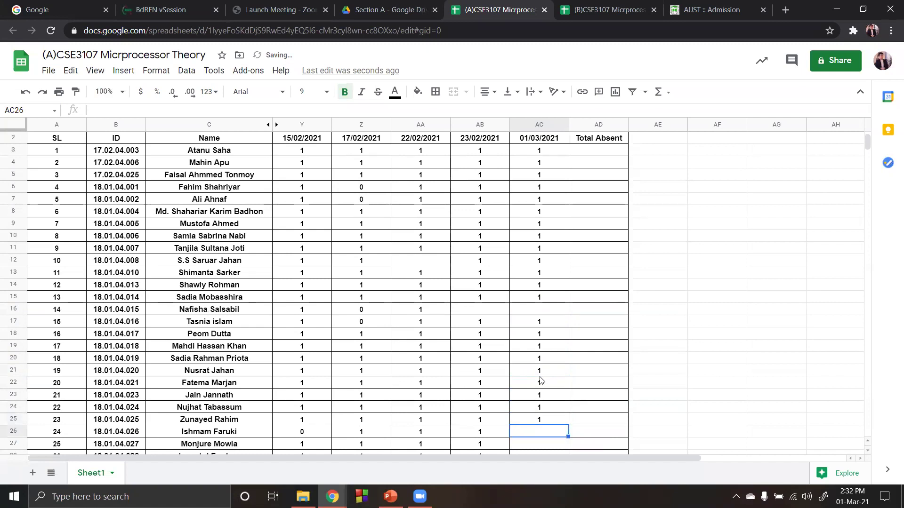
type("1")
key("Return")
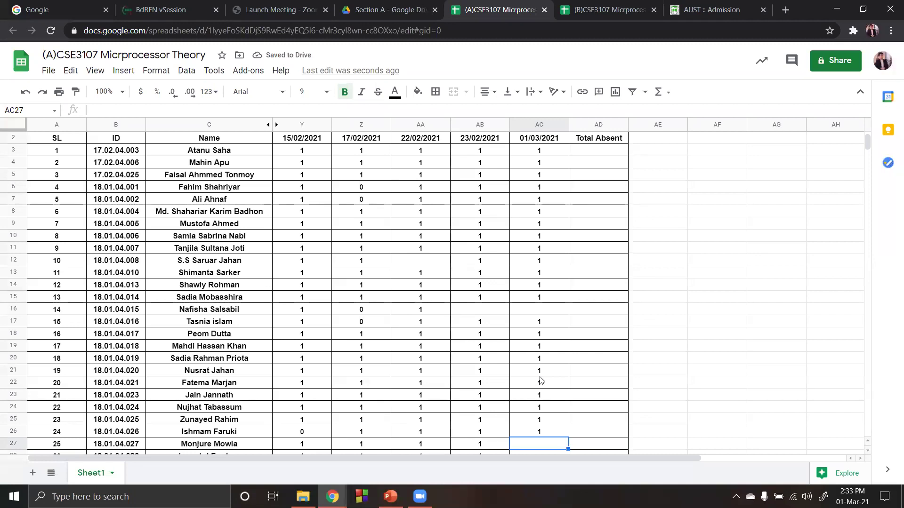
type("1")
key("Return")
type("1")
key("Return")
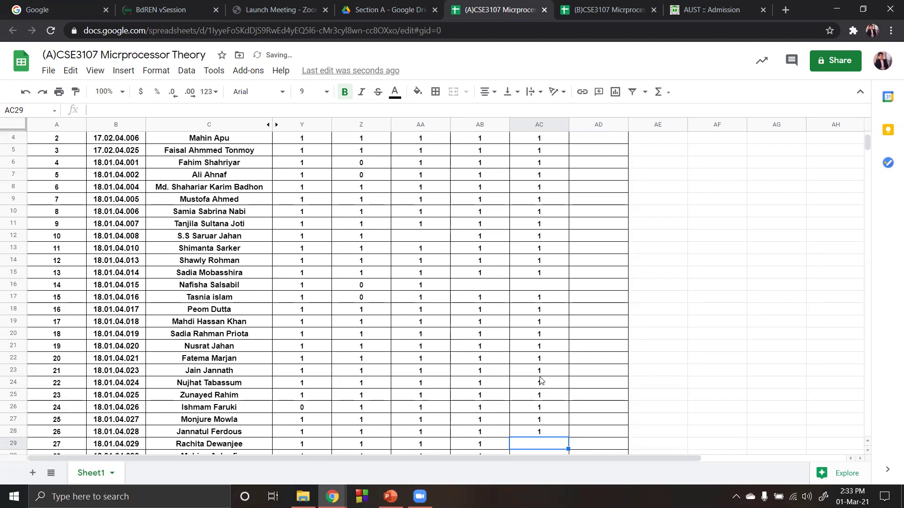
key("Down")
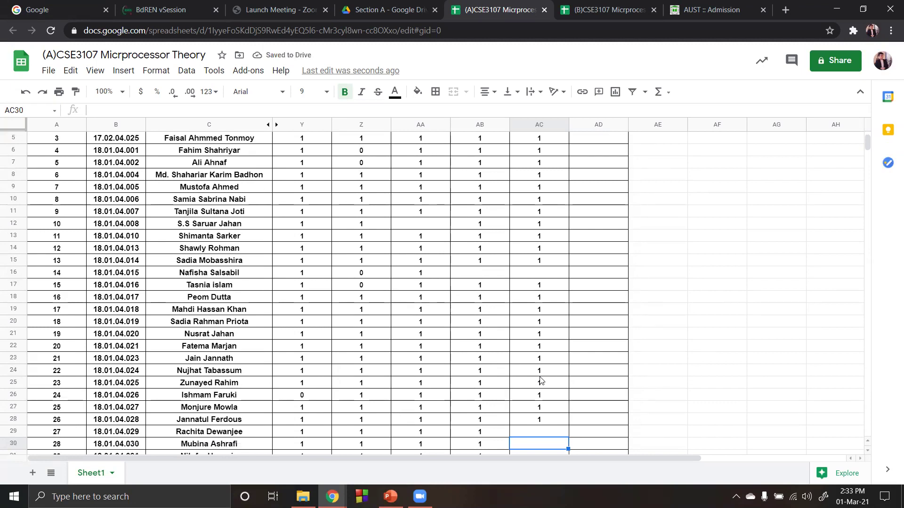
- Go back to the skipped serial 27 and enter 1 in the 01/03/2021 column for serials 27 to 30
key("Up")
type("1")
key("Return")
type("1")
key("Return")
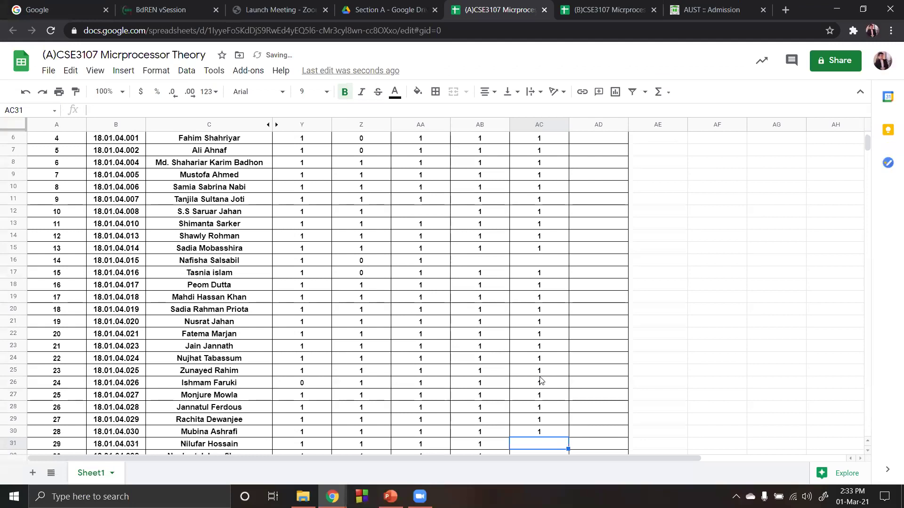
type("1")
key("Return")
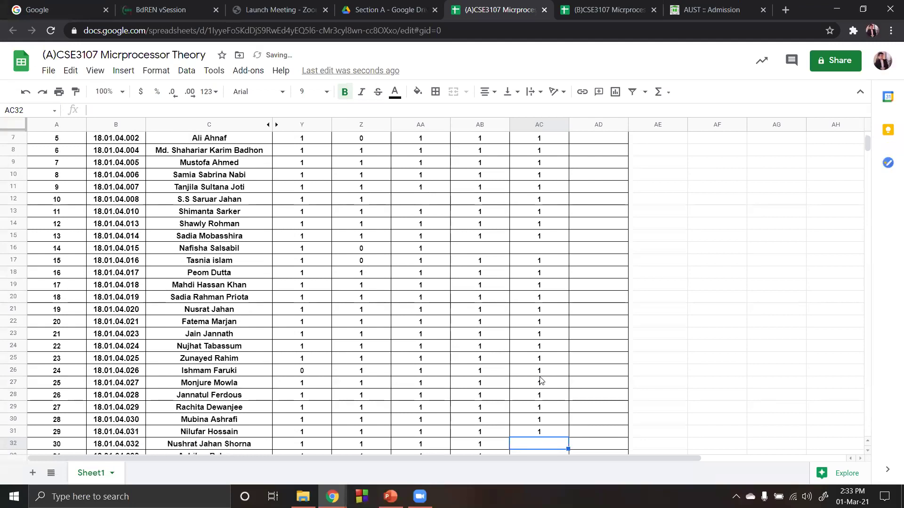
type("1")
key("Return")
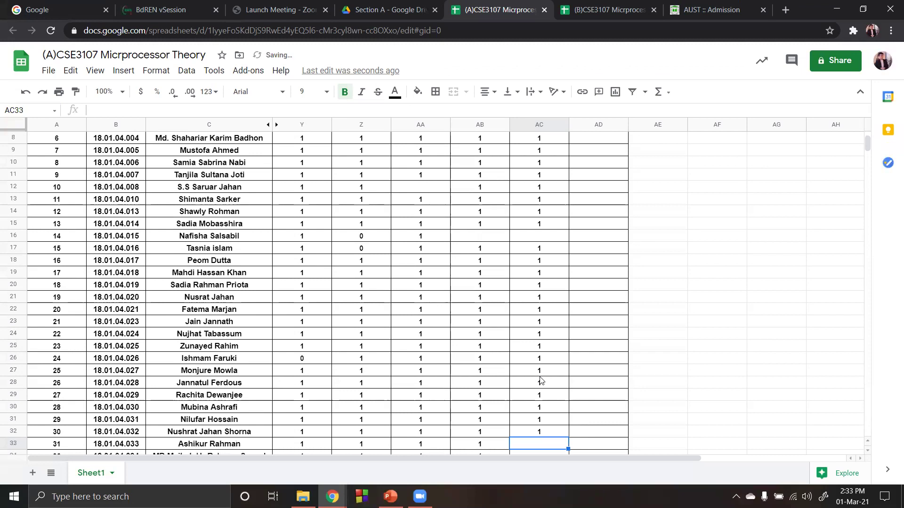
- Enter 1 in the 01/03/2021 column for serials 31 to 36
type("1")
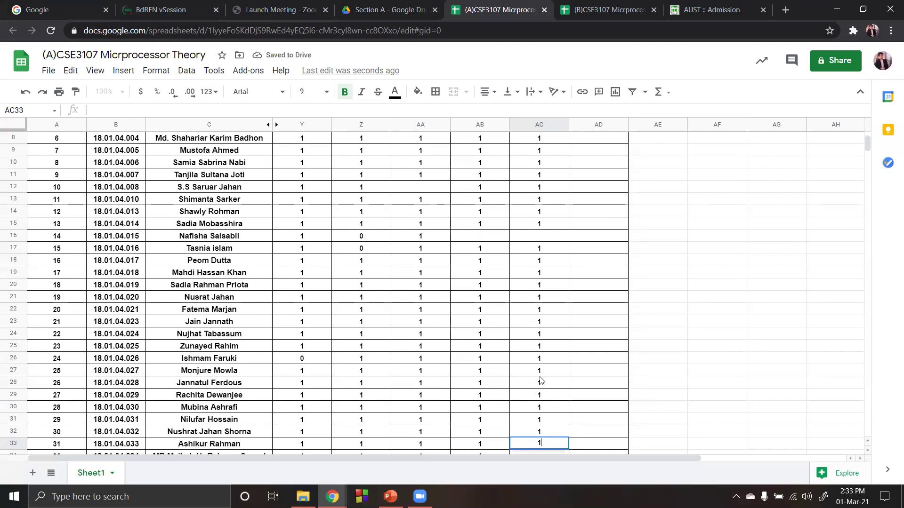
key("Return")
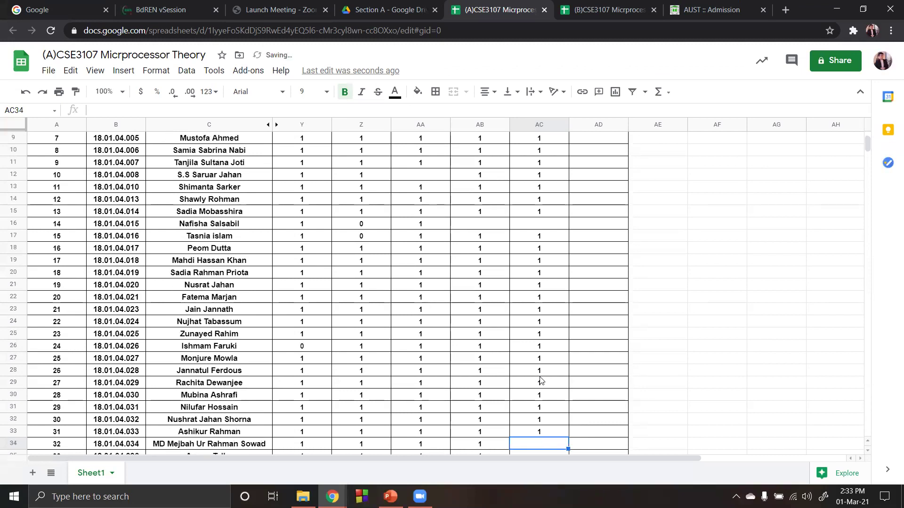
type("1")
key("Return")
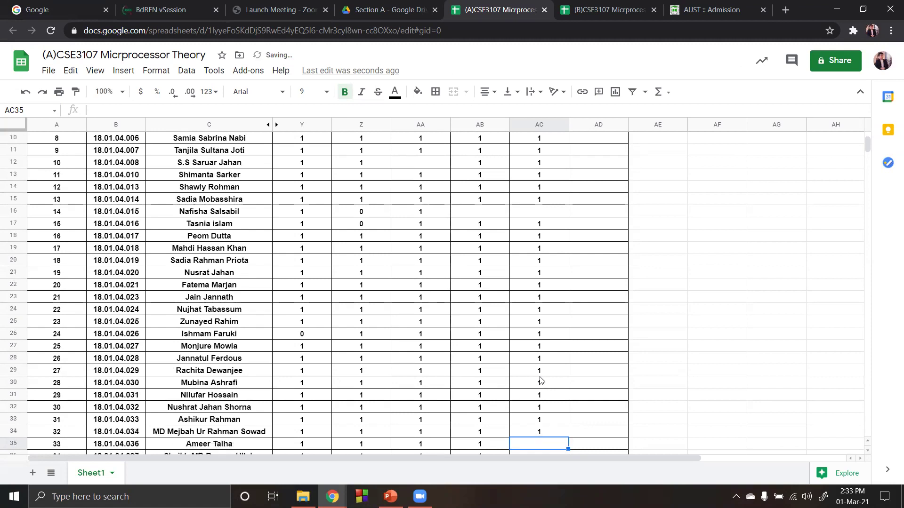
type("1")
key("Return")
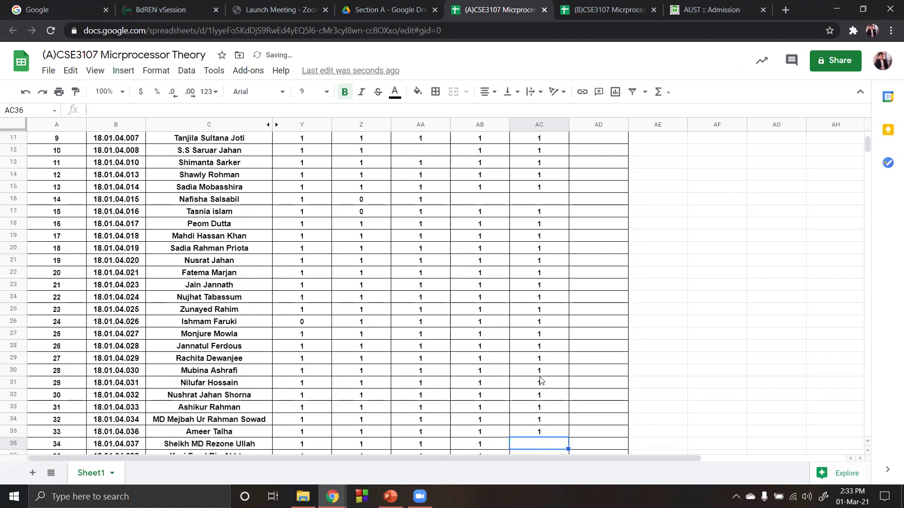
type("1")
key("Return")
type("1")
key("Return")
type("1")
key("Return")
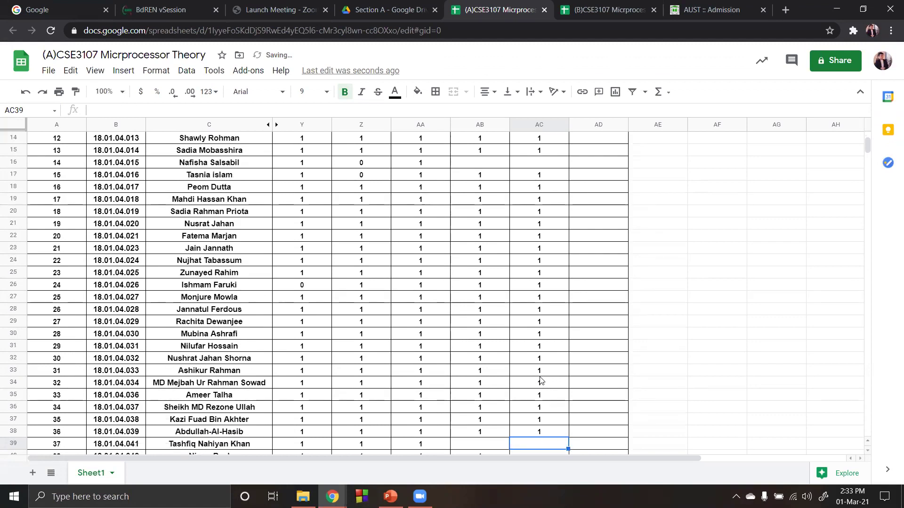
- Enter 1 in the 01/03/2021 column for serials 37 to 42
type("1")
key("Return")
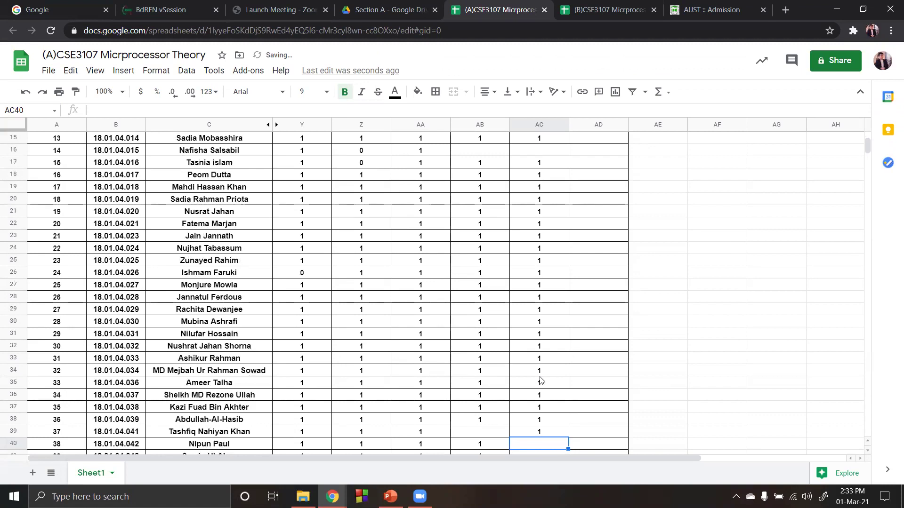
type("1")
key("Return")
type("1")
key("Return")
type("1")
key("Return")
type("1")
key("Return")
type("1")
key("Return")
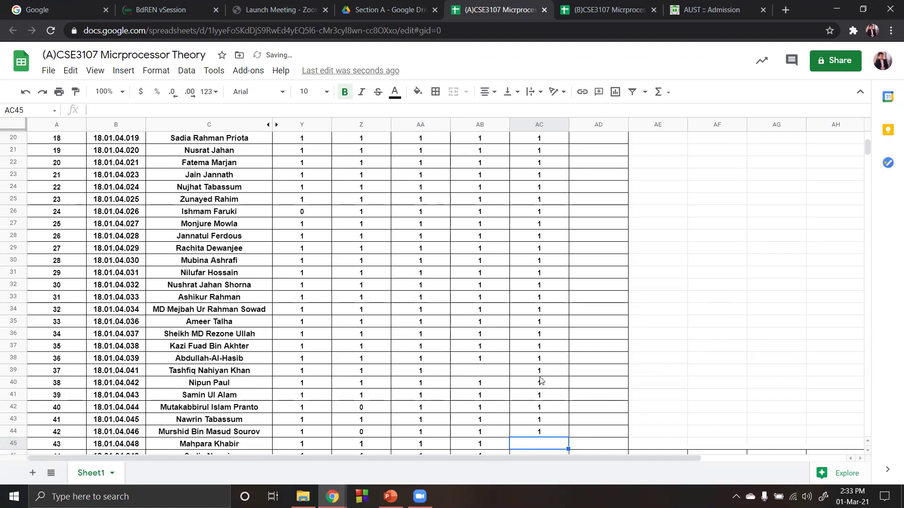
- Enter 1 in the 01/03/2021 column for the last serials, 43 to 45
type("1")
key("Return")
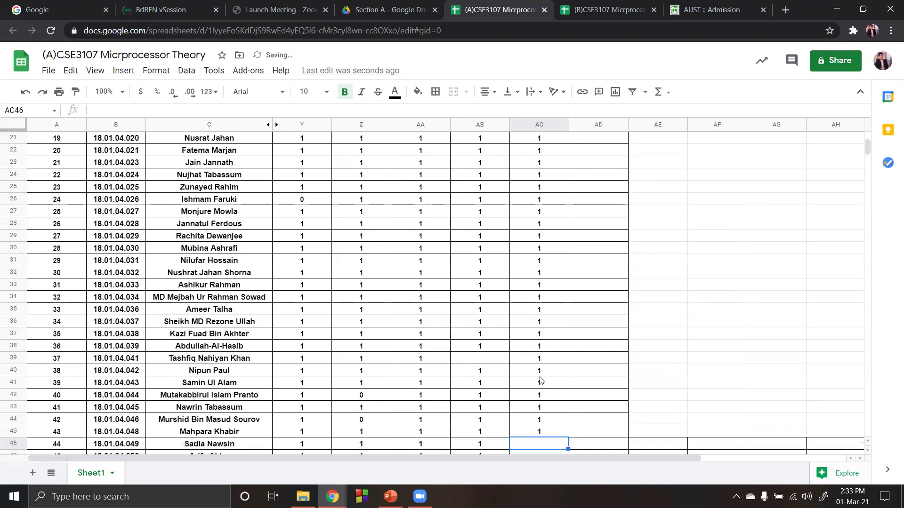
type("1")
key("Return")
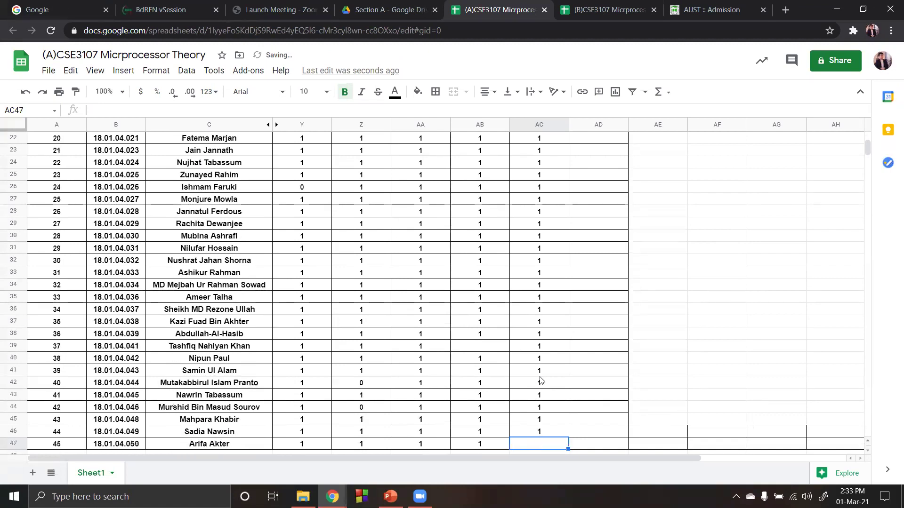
type("1")
key("ctrl+Return")
- Return to the blank 01/03/2021 cell of serial 14 and enter 1
scroll(516, 339, "up", 5)
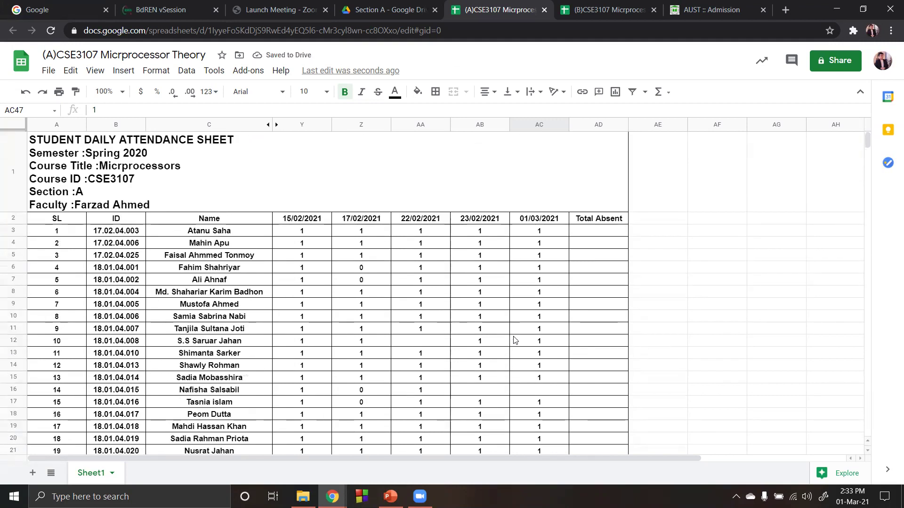
left_click(524, 393)
type("1")
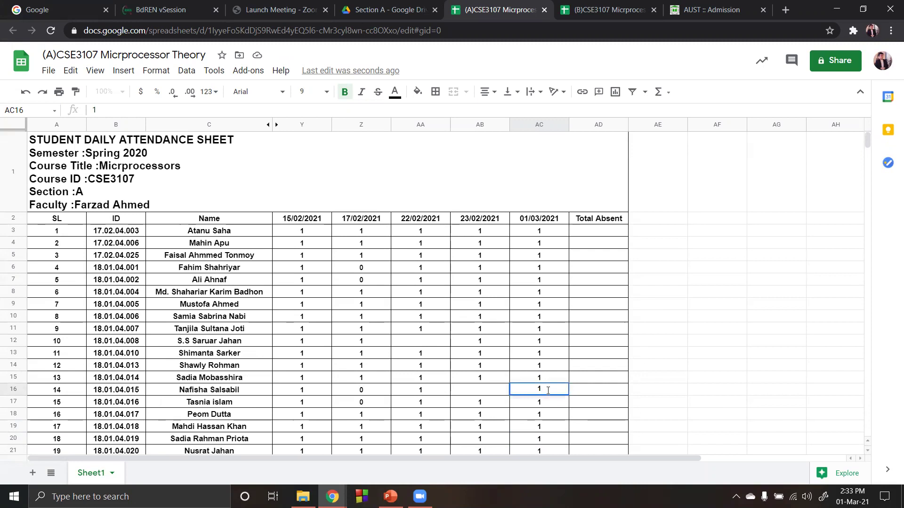
left_click(549, 406)
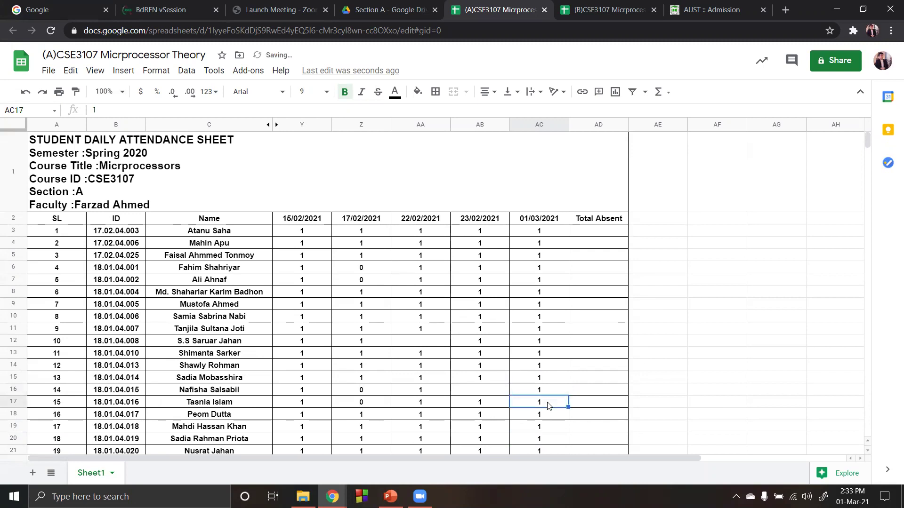
- Review the 01/03/2021 attendance column from the first to the last serial for missing entries
scroll(549, 406, "down", 8)
scroll(548, 407, "up", 8)
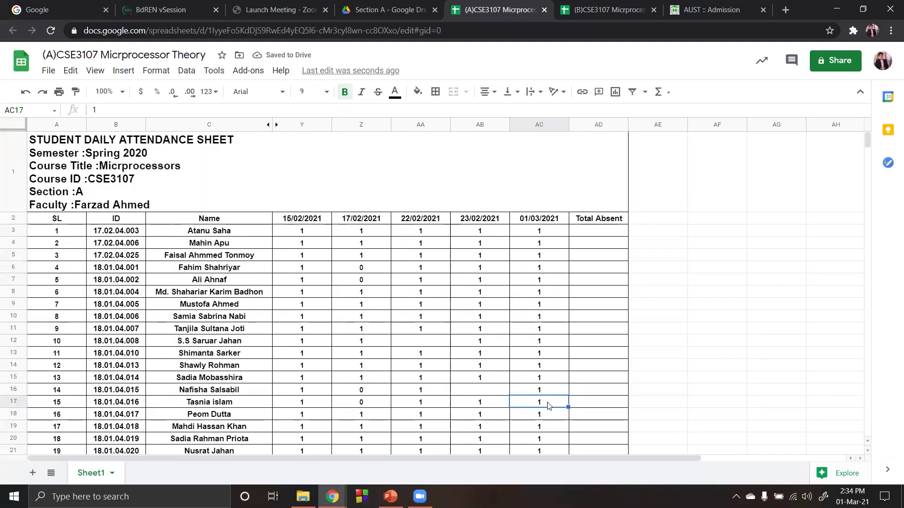
left_click_drag(542, 405, 541, 377)
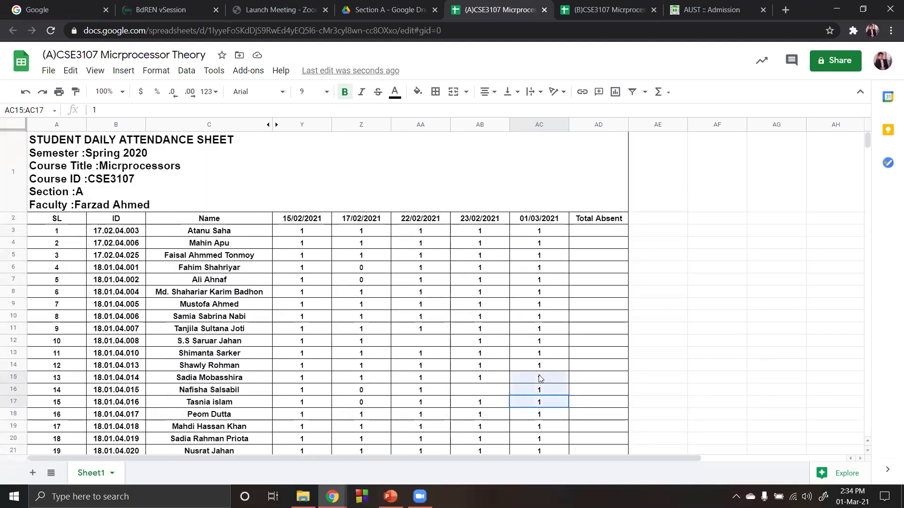
left_click(588, 404)
scroll(554, 342, "down", 3)
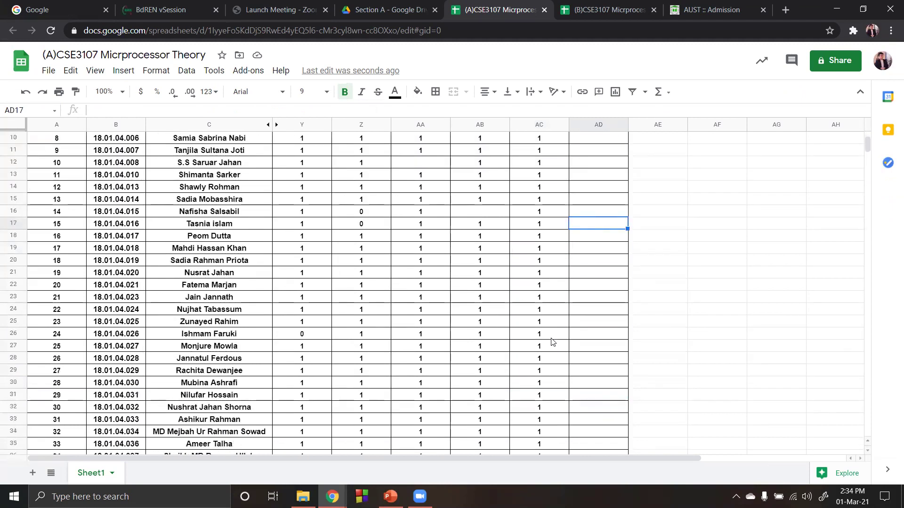
scroll(553, 342, "down", 6)
scroll(549, 354, "up", 2)
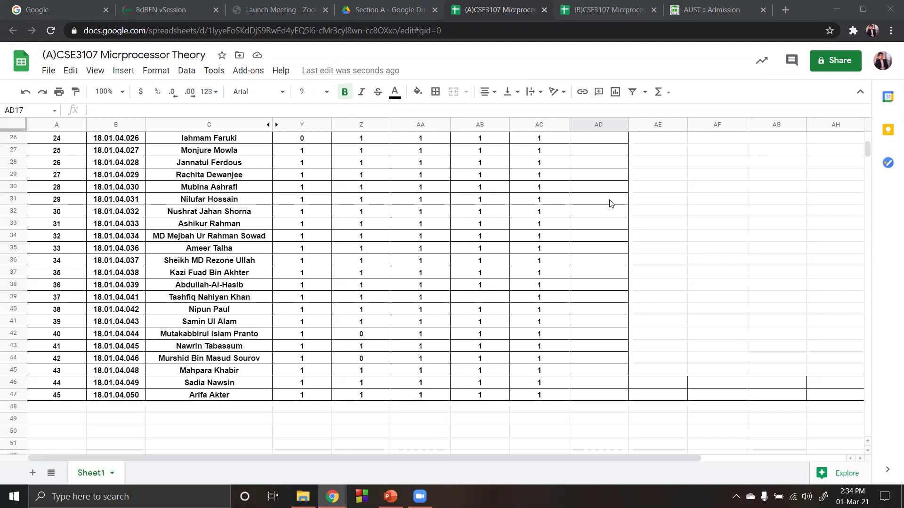
scroll(552, 300, "up", 10)
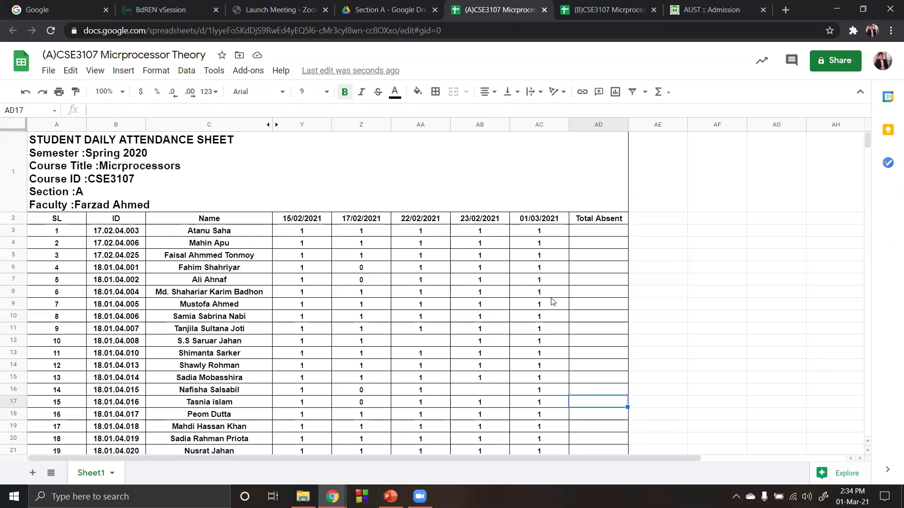
scroll(547, 320, "down", 3)
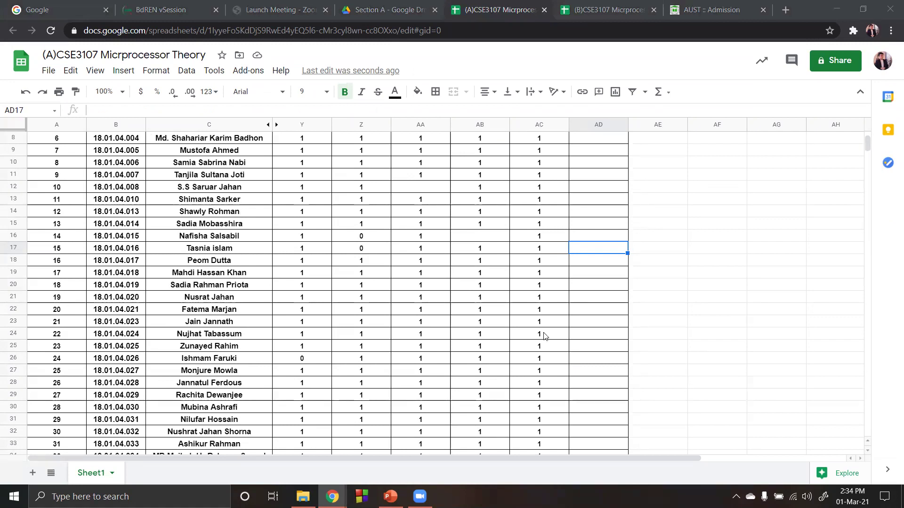
scroll(544, 336, "down", 6)
scroll(545, 336, "up", 10)
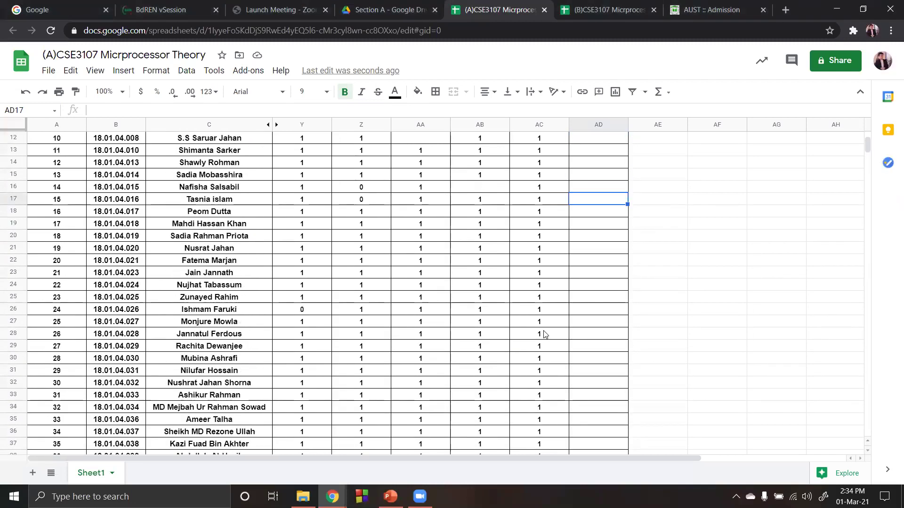